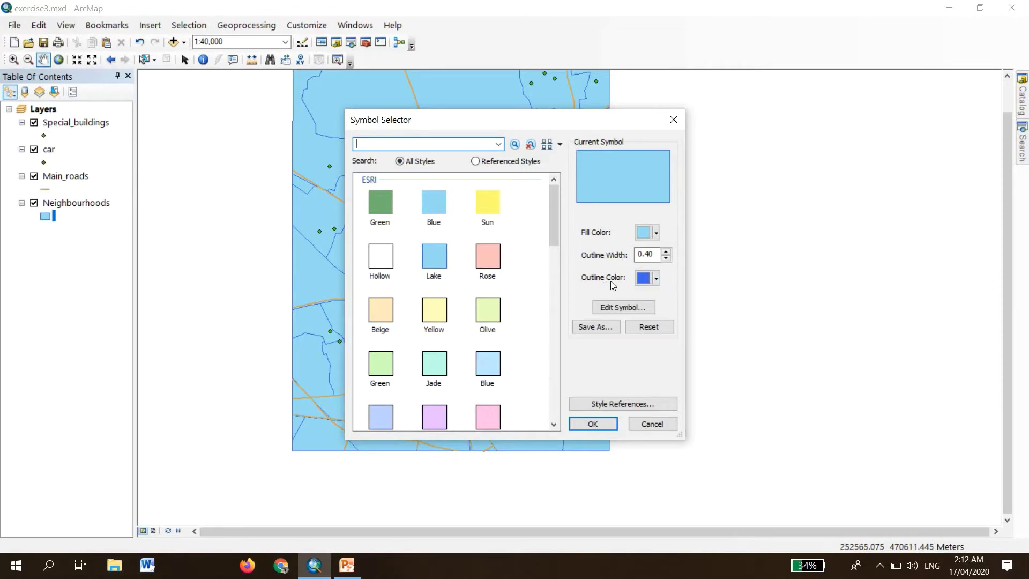
Step: Fill the Neighbourhoods layer's polygons with a custom purple, RGB 100, 0, 176, and apply the symbol
left_click(655, 235)
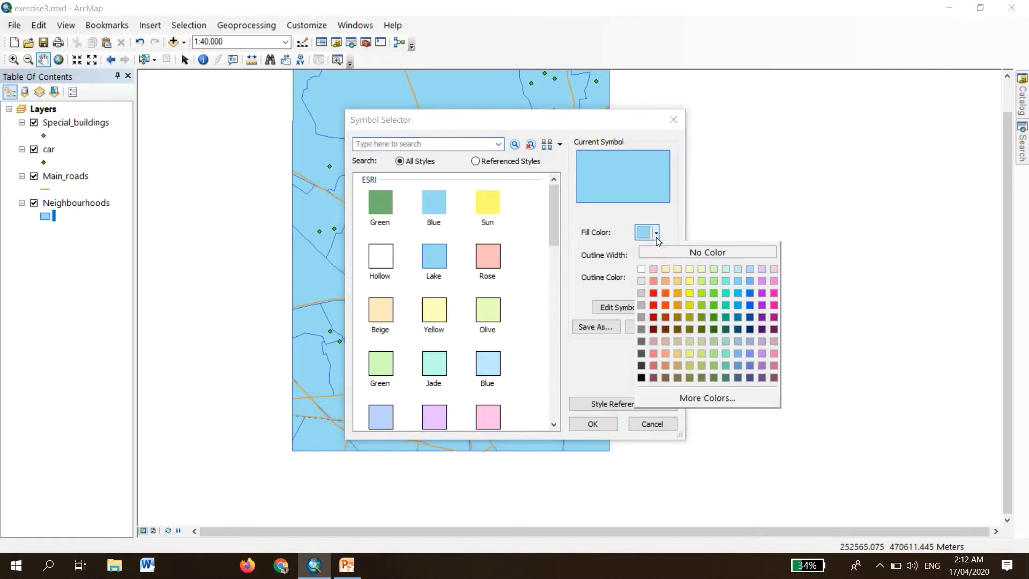
left_click(698, 398)
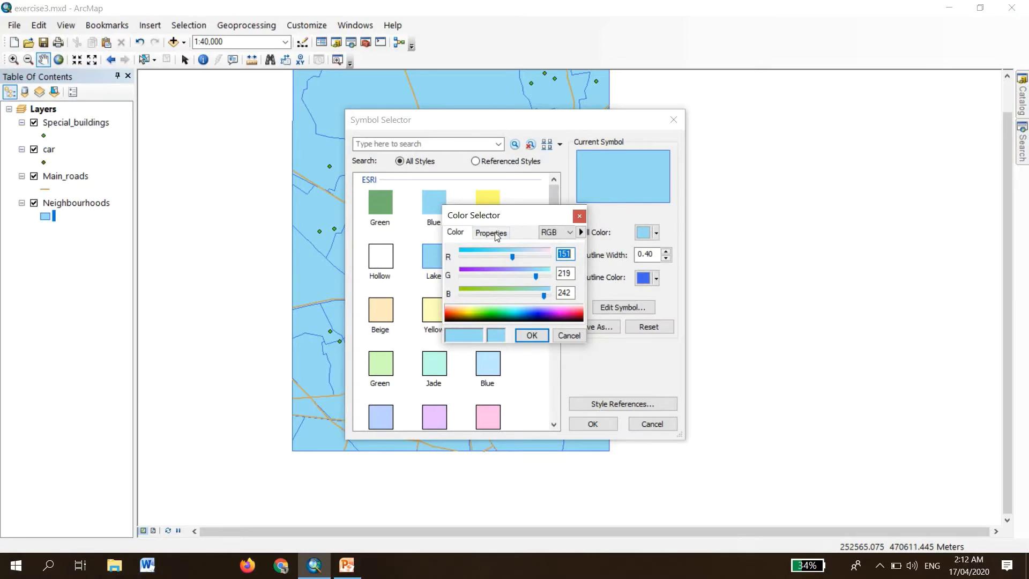
left_click(456, 236)
left_click(494, 235)
left_click(554, 231)
left_click(450, 238)
left_click(450, 236)
left_click(553, 319)
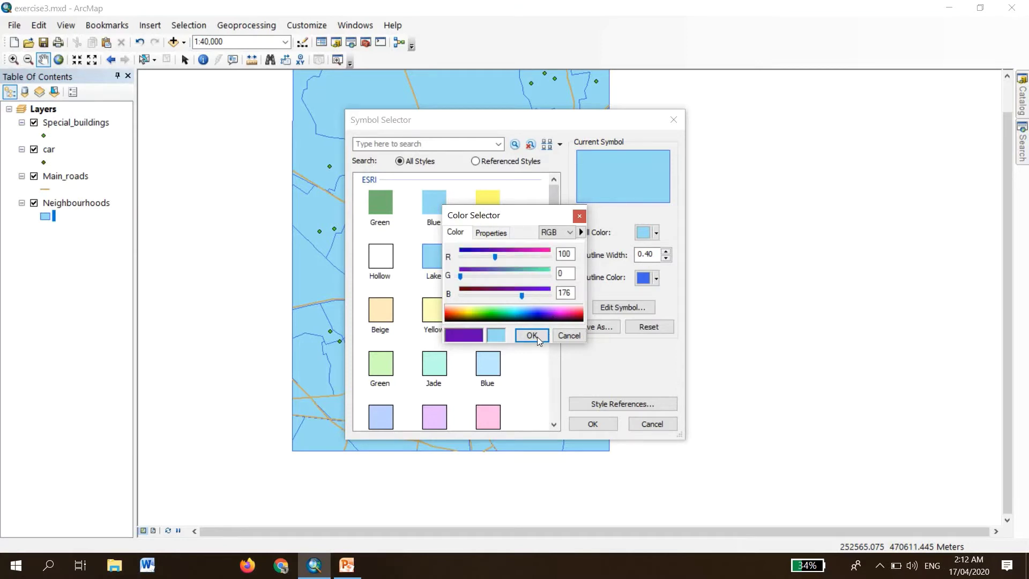
left_click(536, 336)
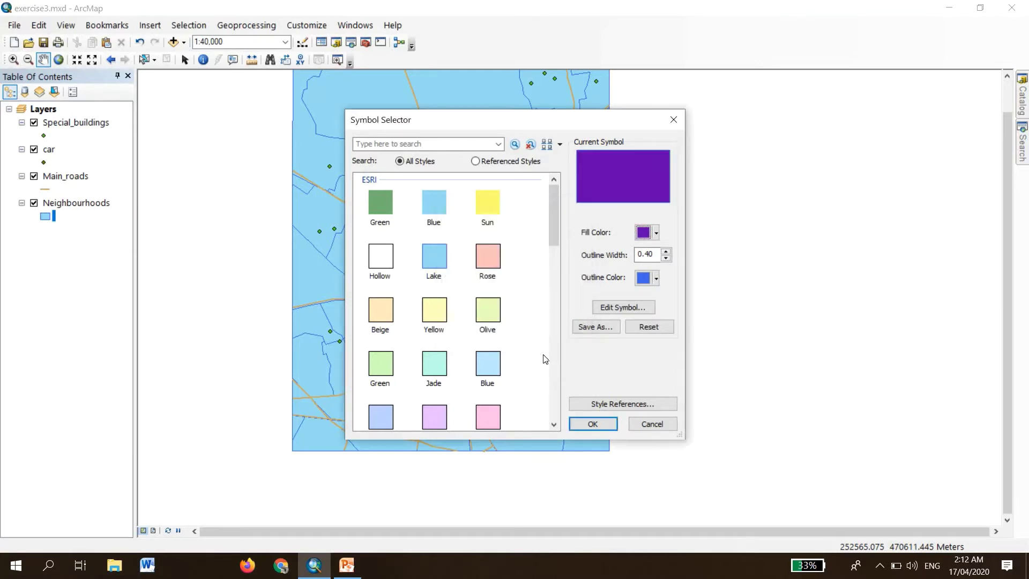
left_click(592, 424)
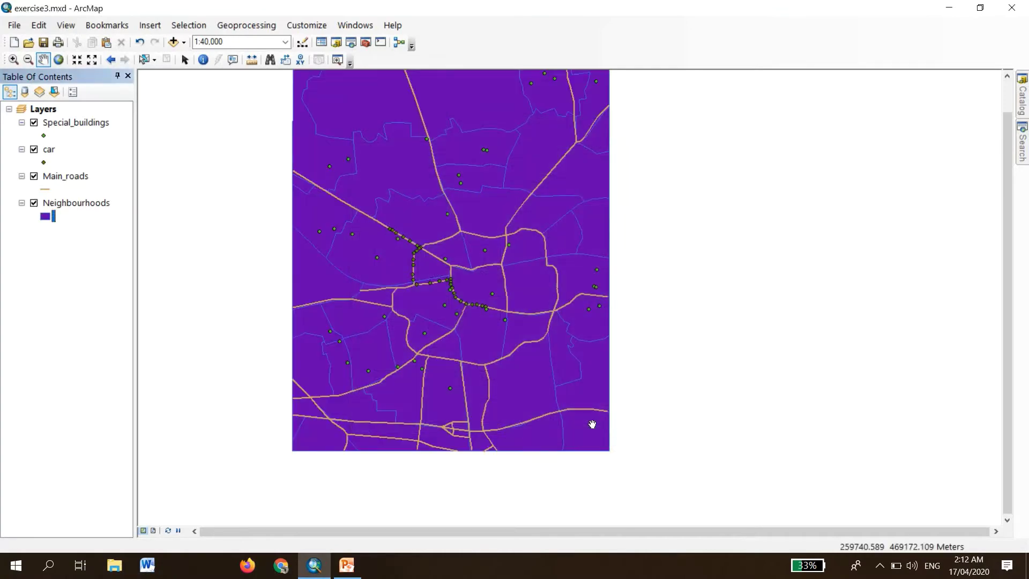
Step: Change the Main_roads layer's line color to red, RGB 255, 0, 0, and apply the symbol
scroll(501, 294, "up", 2)
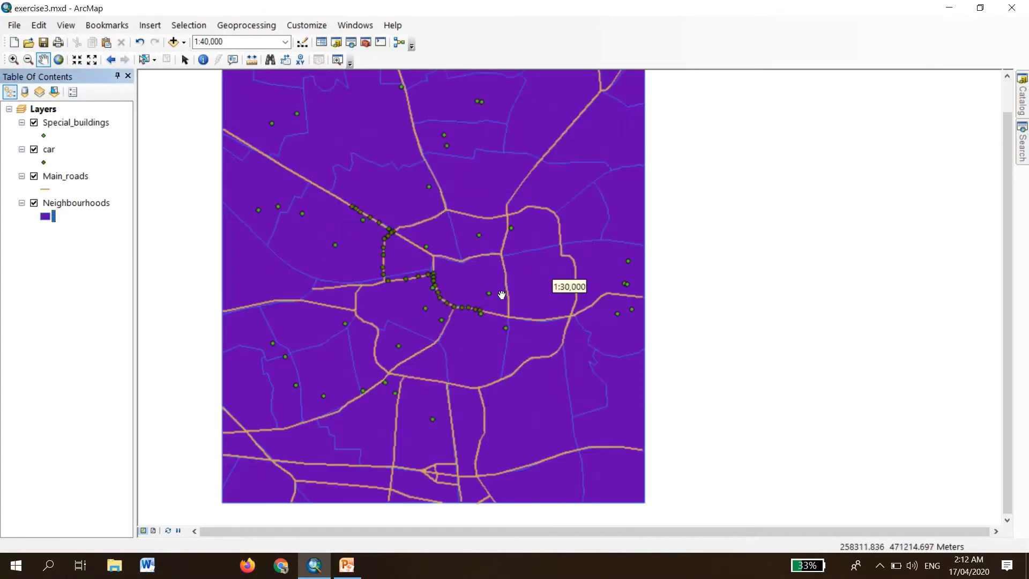
scroll(502, 295, "down", 2)
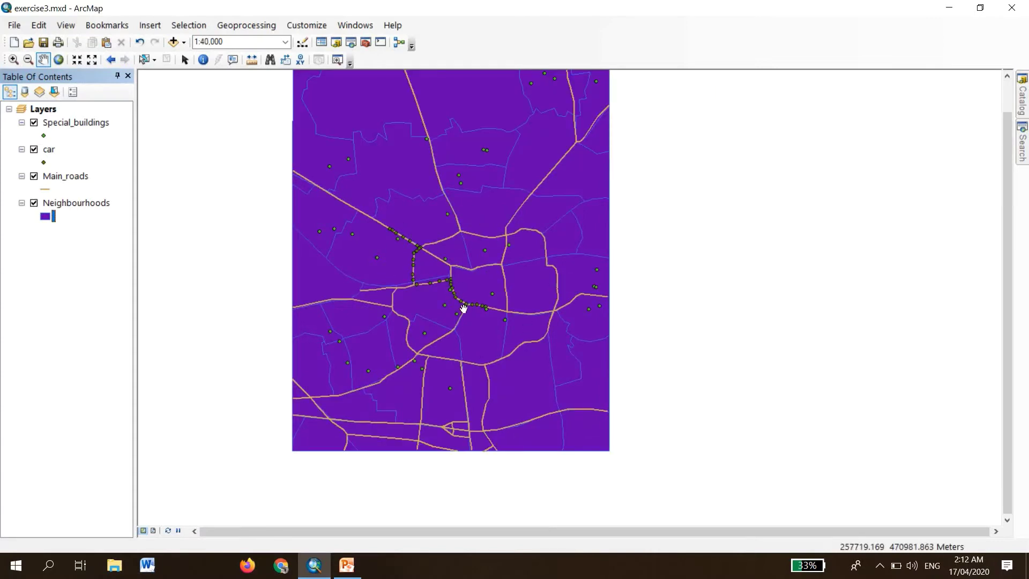
left_click(67, 178)
right_click(67, 178)
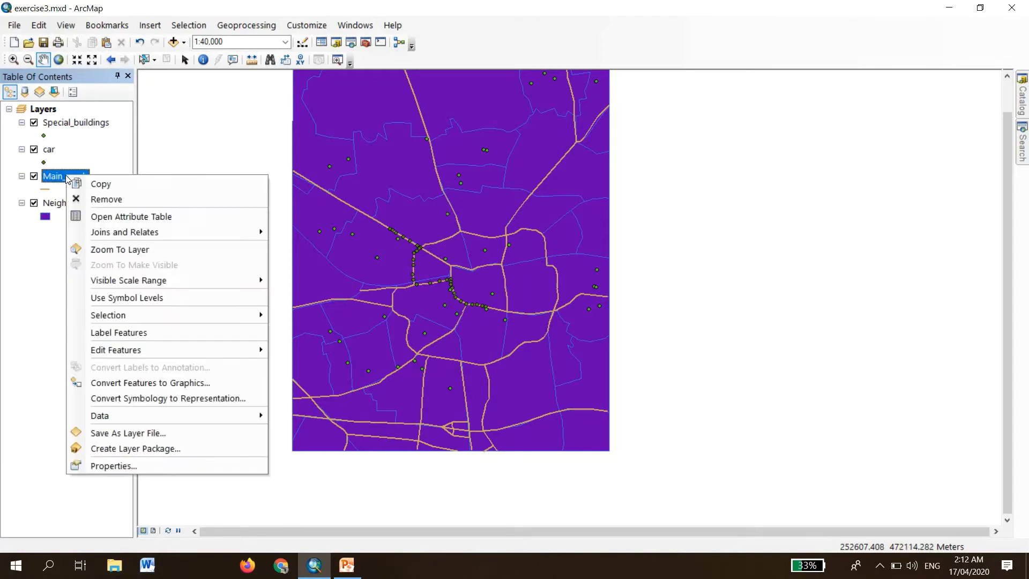
left_click(47, 192)
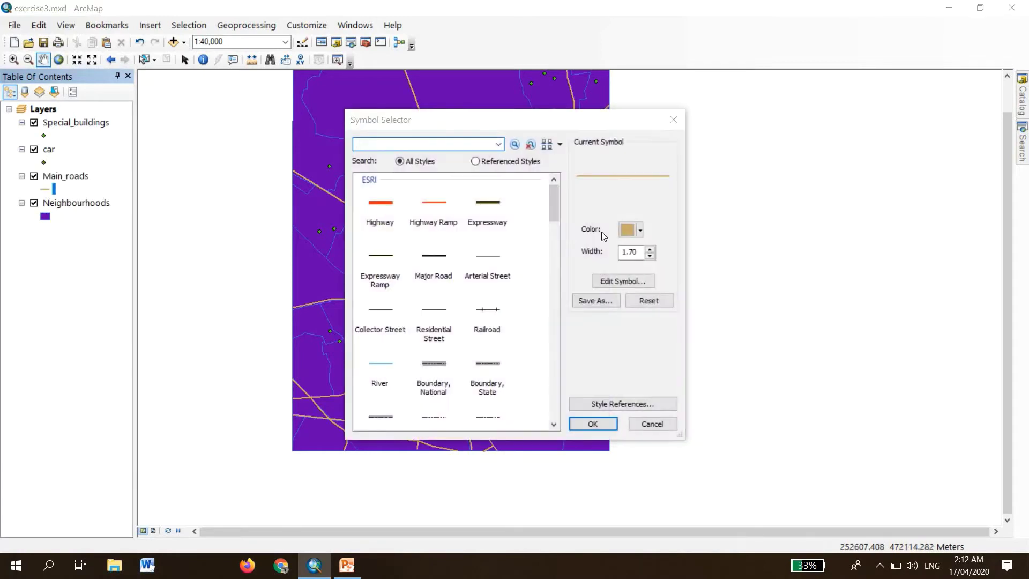
left_click(640, 230)
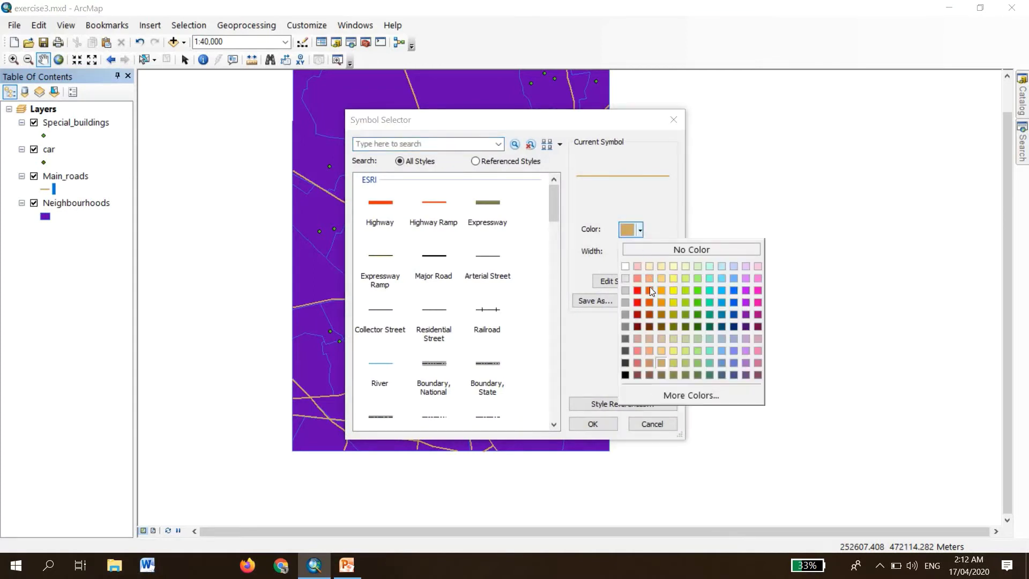
left_click(638, 291)
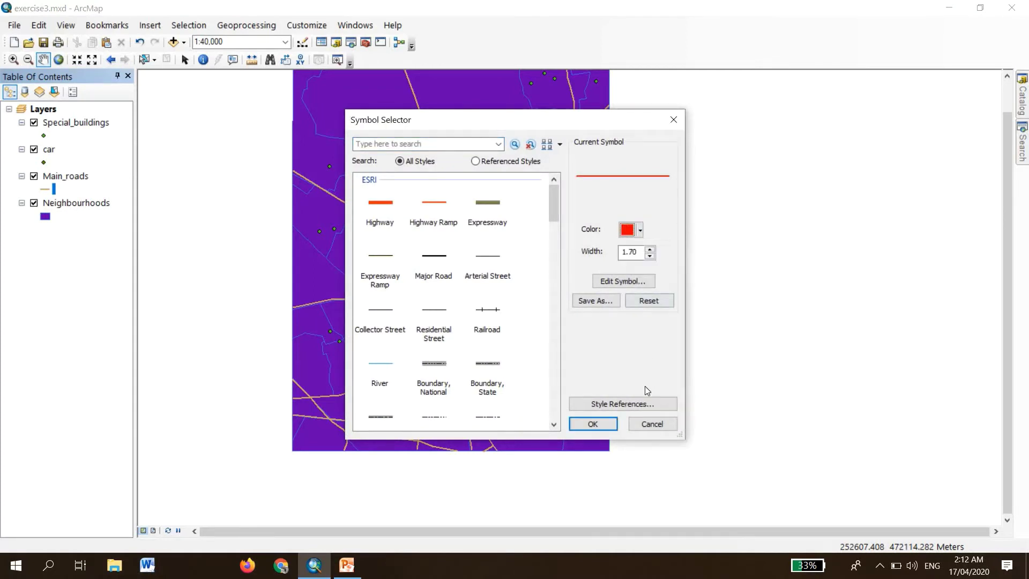
left_click(639, 230)
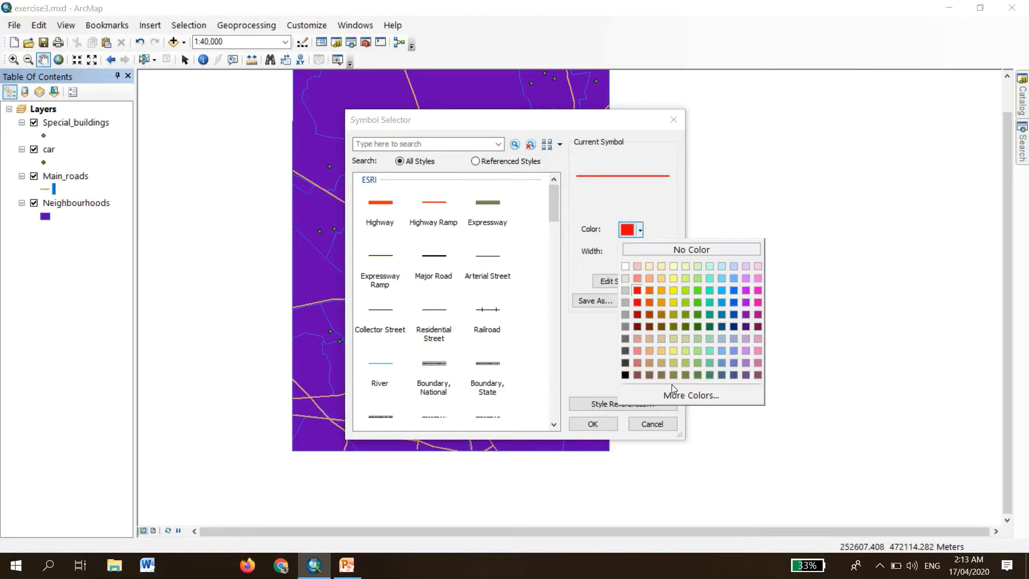
left_click(681, 396)
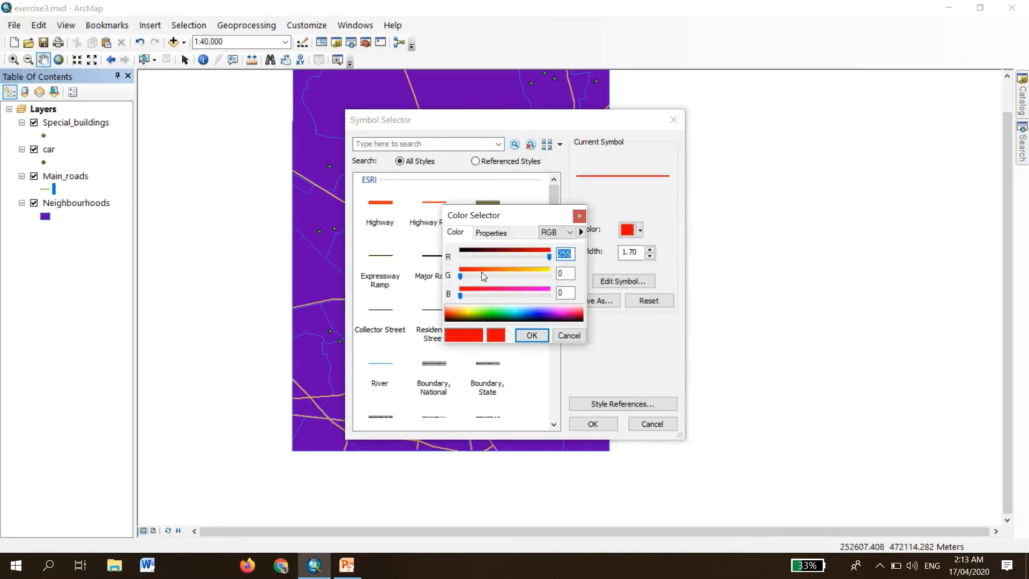
left_click(492, 334)
left_click(533, 335)
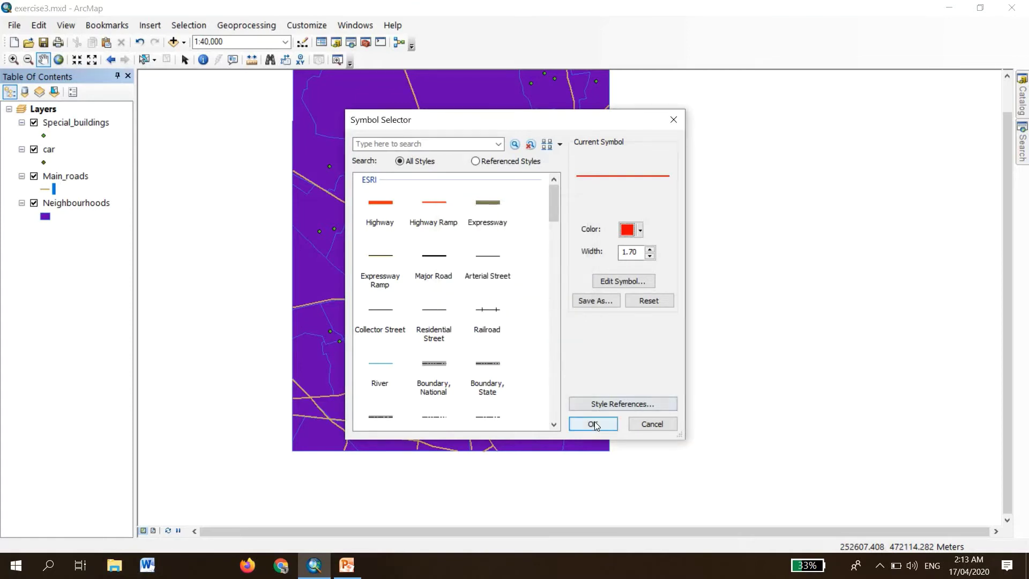
left_click(593, 423)
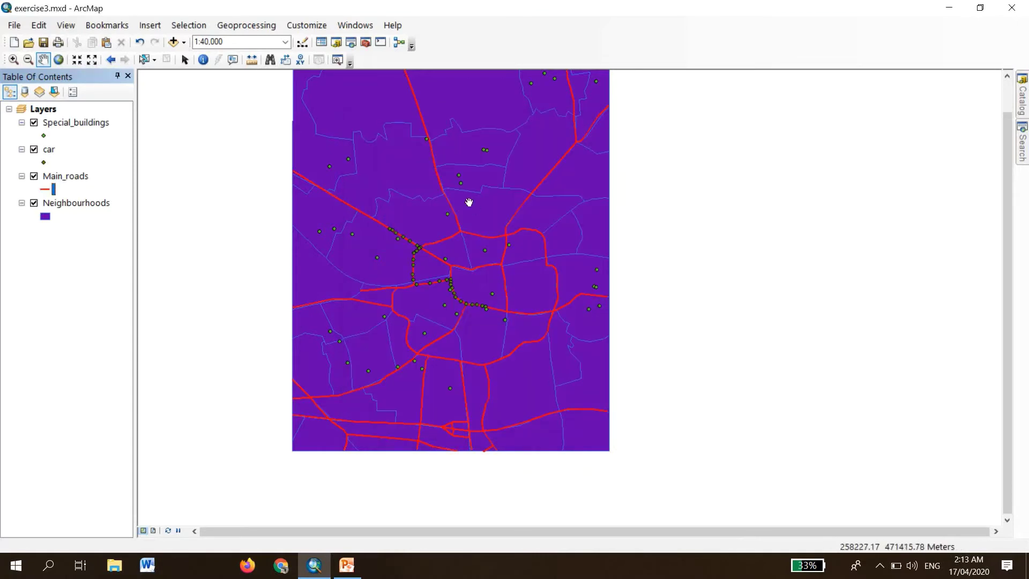
Step: Change the car layer's point color to a custom yellow, RGB 217, 255, 79, and apply the symbol
scroll(472, 295, "up", 1)
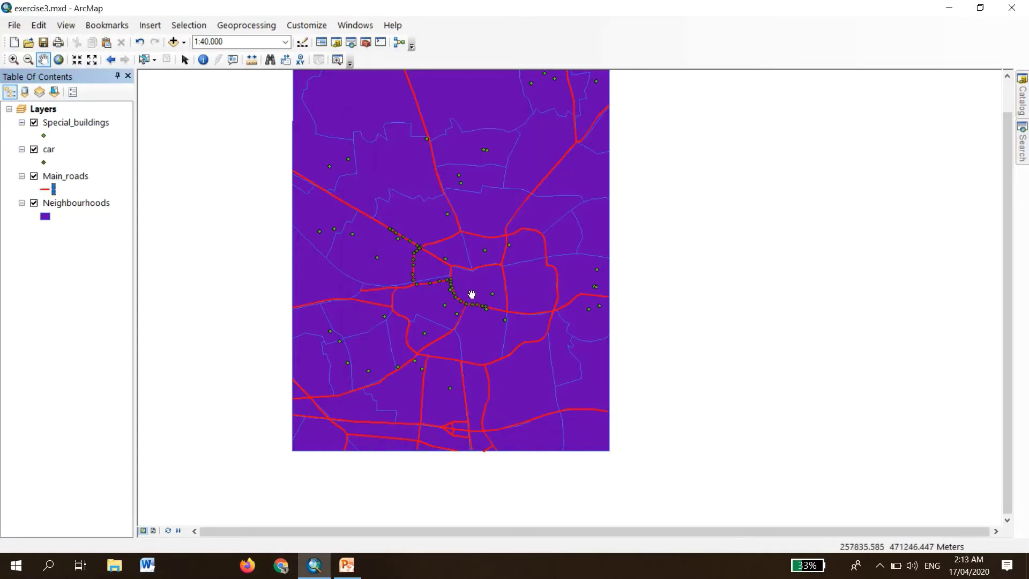
scroll(472, 294, "down", 2)
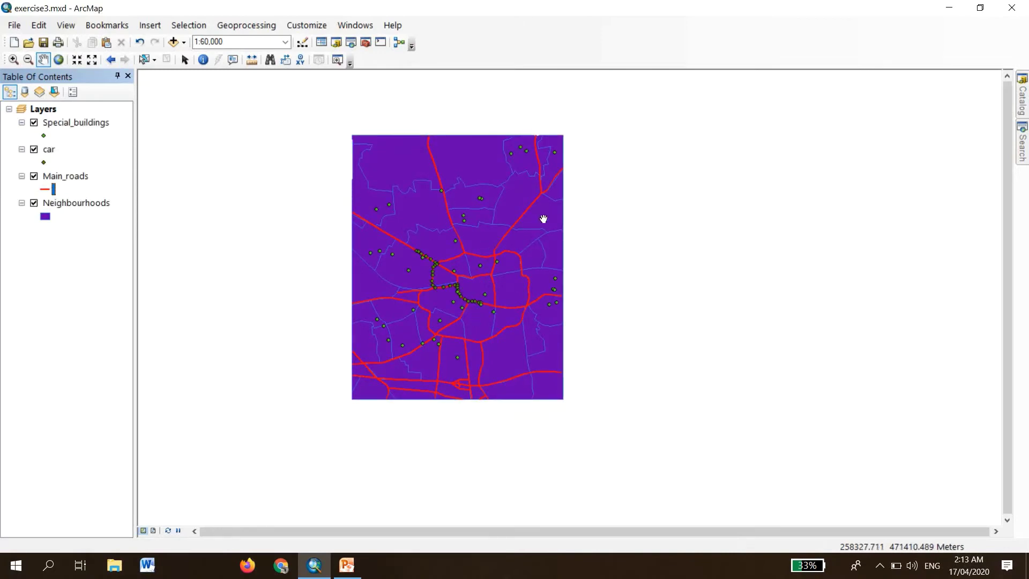
double_click(45, 164)
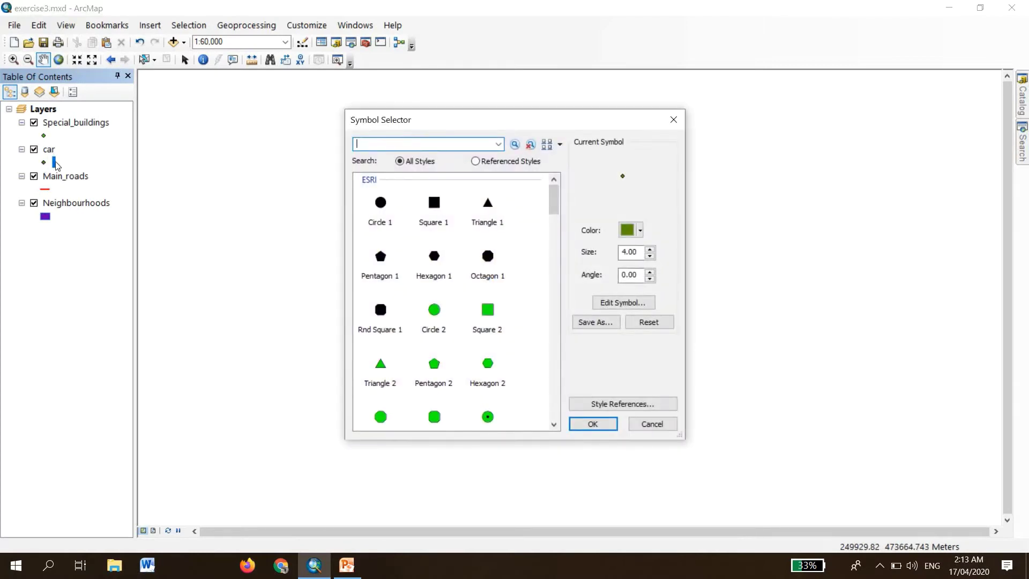
left_click(640, 231)
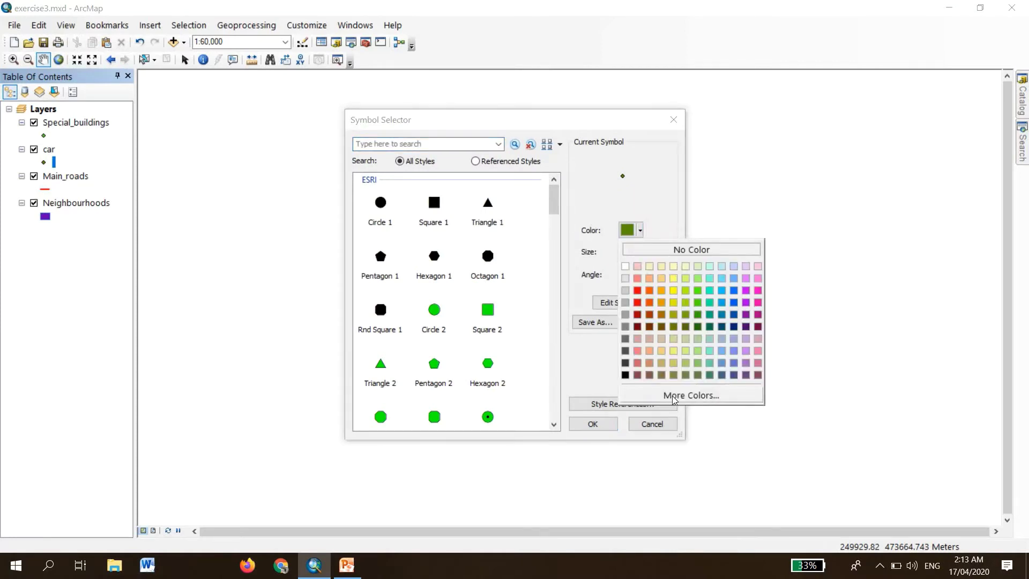
left_click(674, 396)
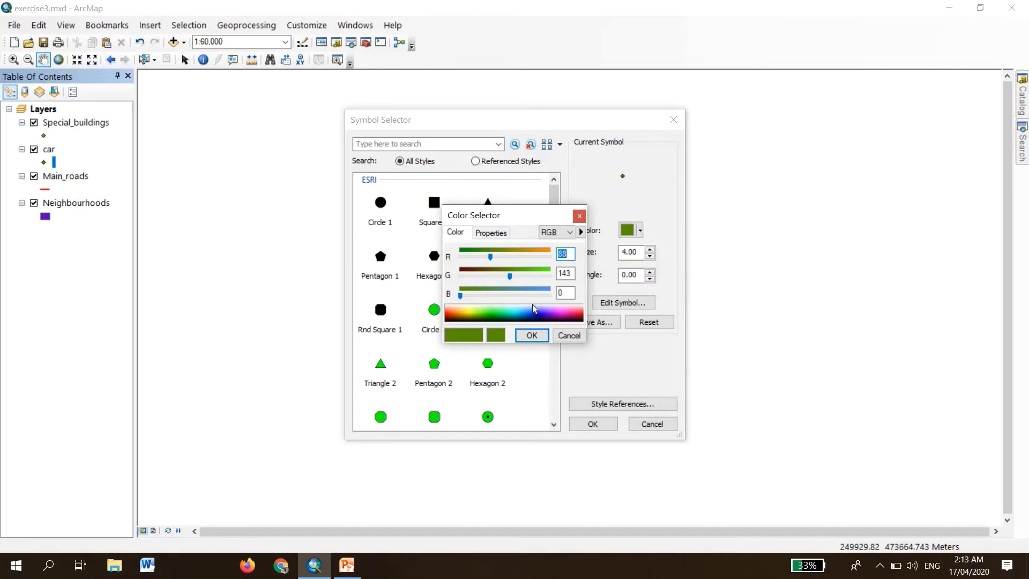
left_click(471, 316)
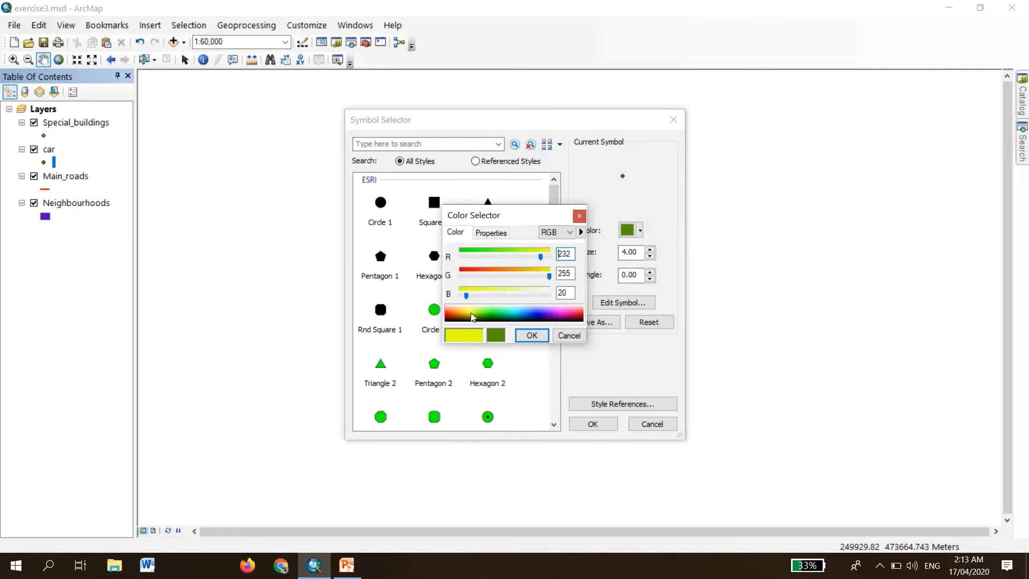
left_click(473, 315)
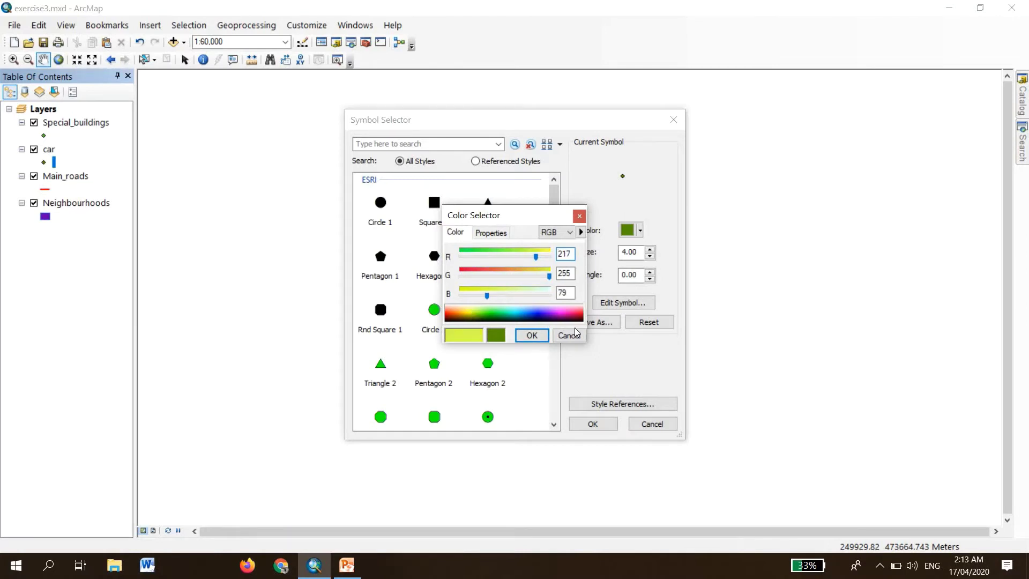
left_click(532, 335)
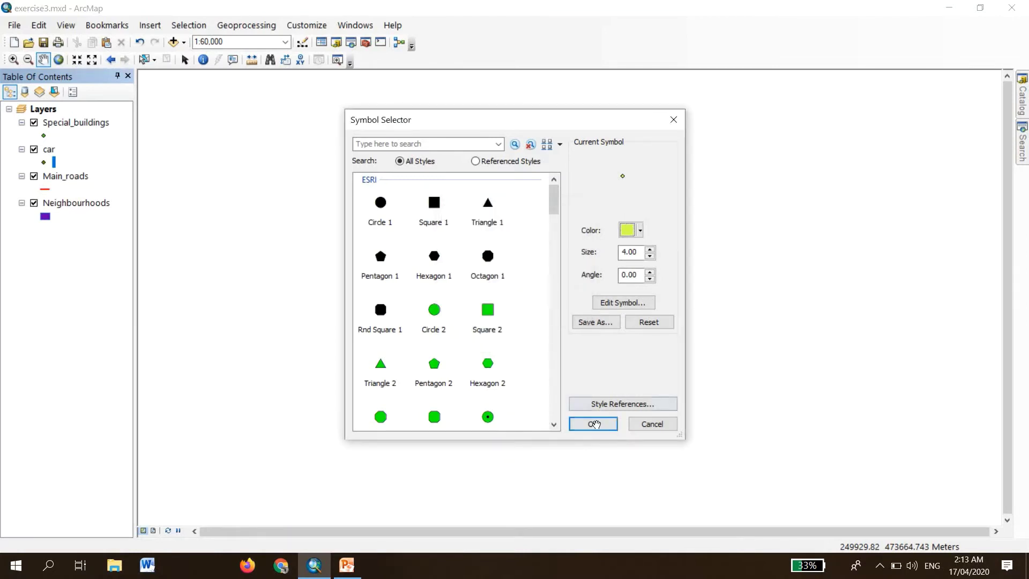
left_click(604, 428)
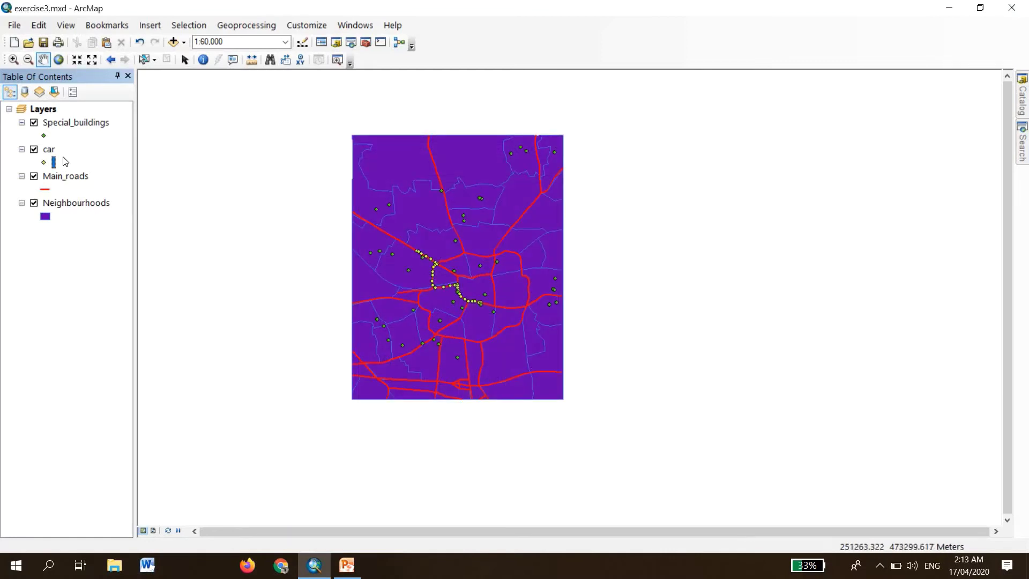
Step: Change the Special_buildings layer's point color to a custom magenta, RGB 235, 0, 211, and apply the symbol
left_click(44, 135)
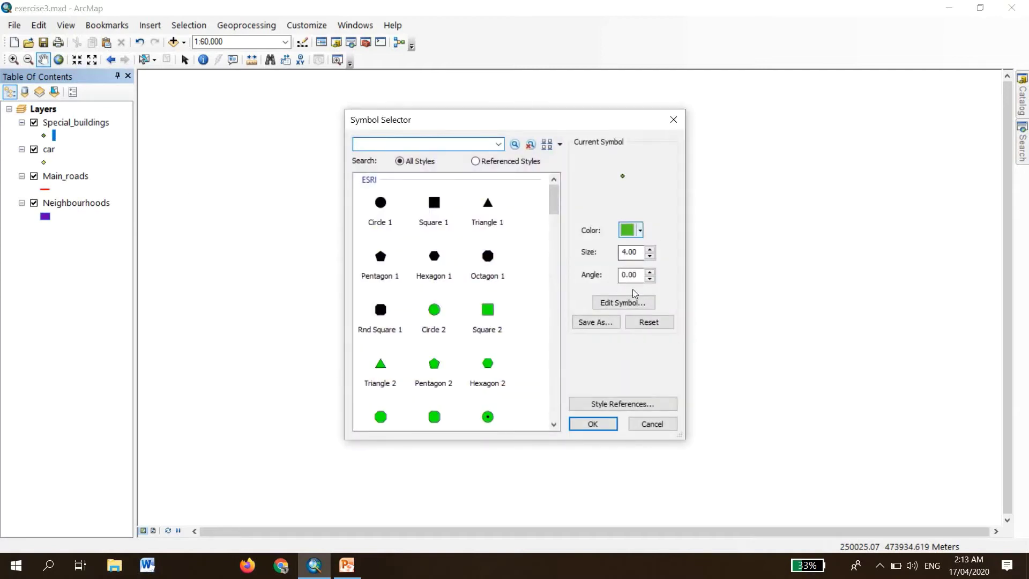
left_click(629, 230)
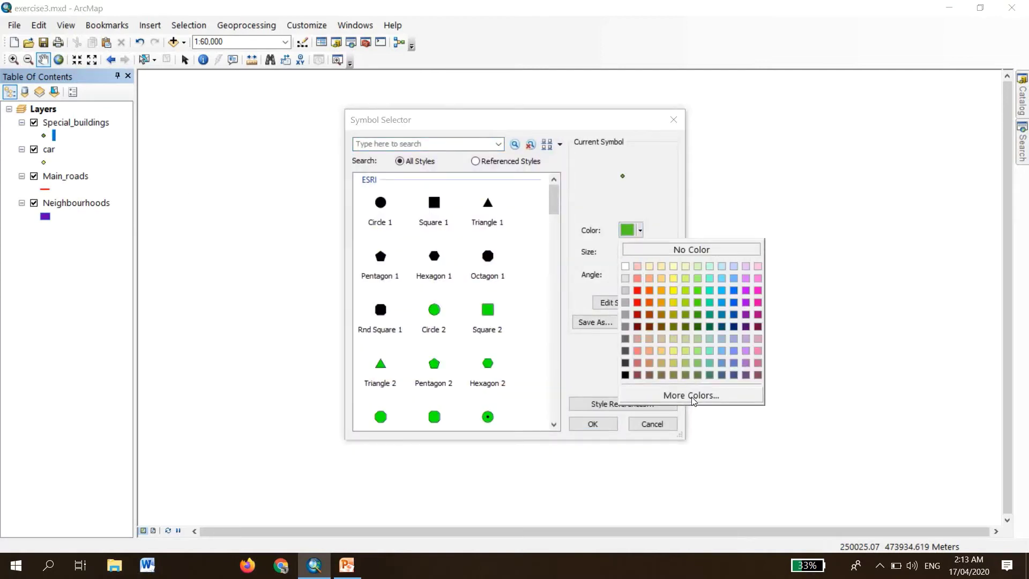
left_click(692, 400)
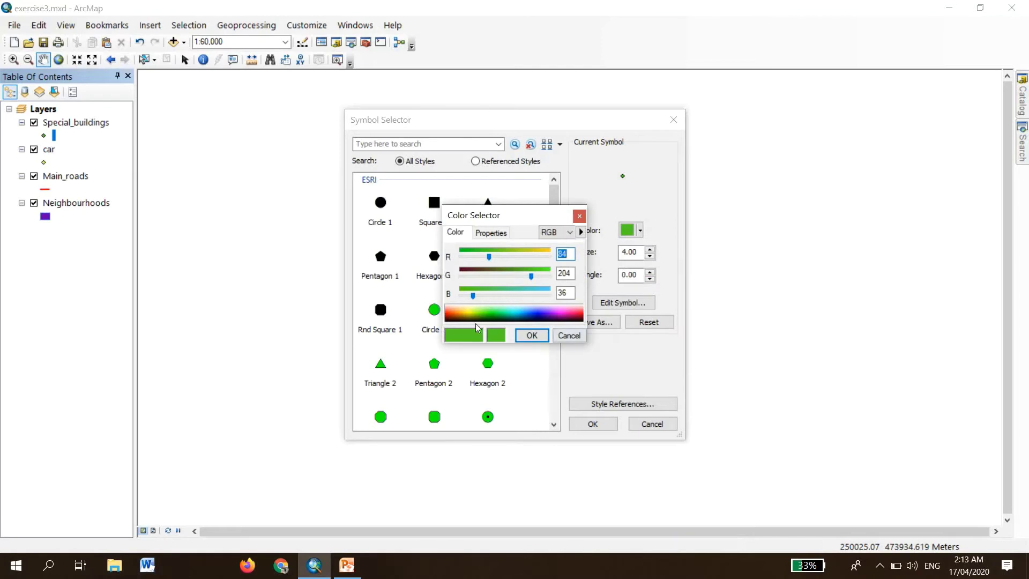
left_click(566, 317)
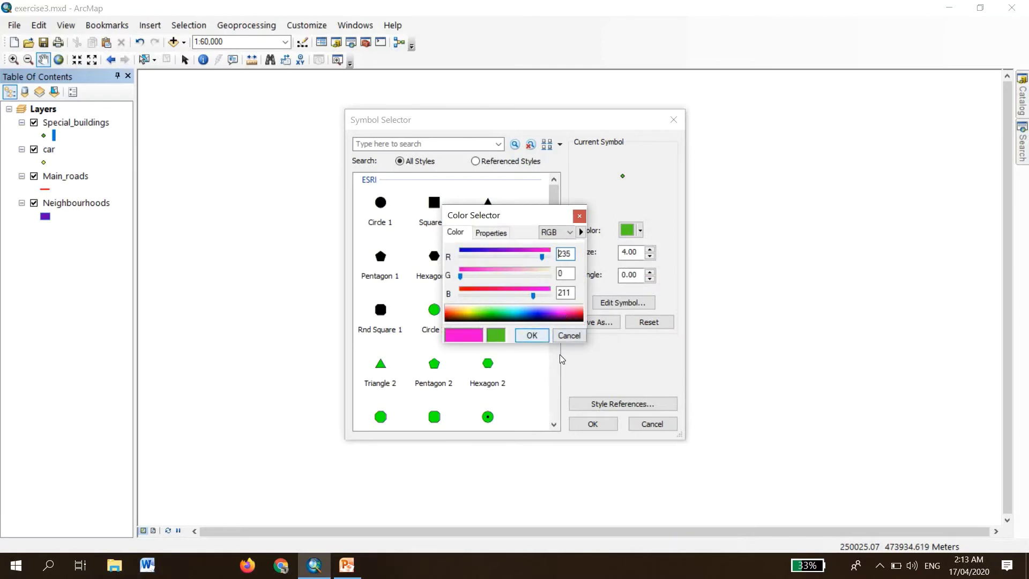
left_click(531, 335)
left_click(593, 424)
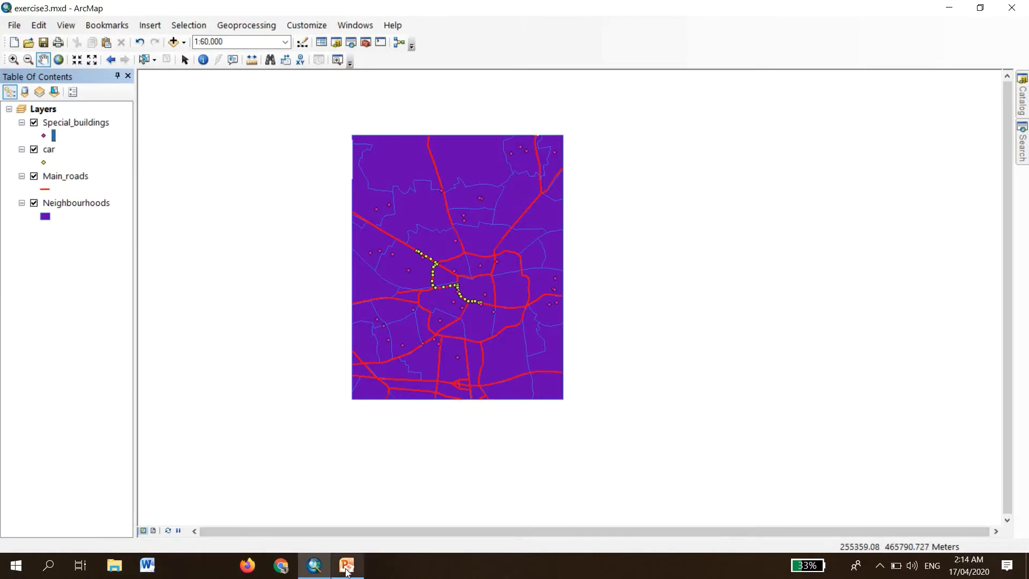
Step: Switch to the PowerPoint presentation and read the slides on the Color Palette and Symbol Selector methods
mouse_move(347, 571)
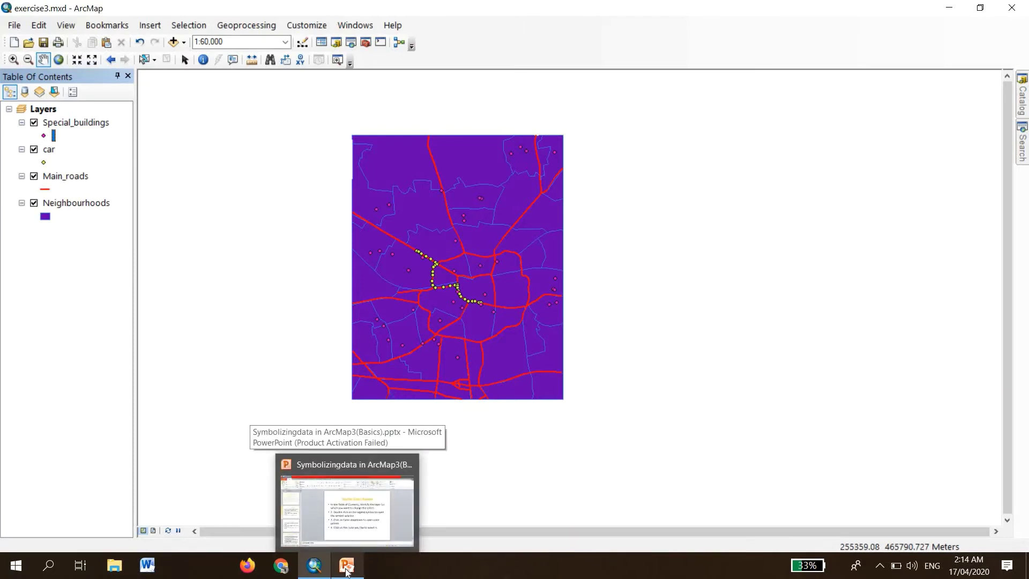
left_click(344, 514)
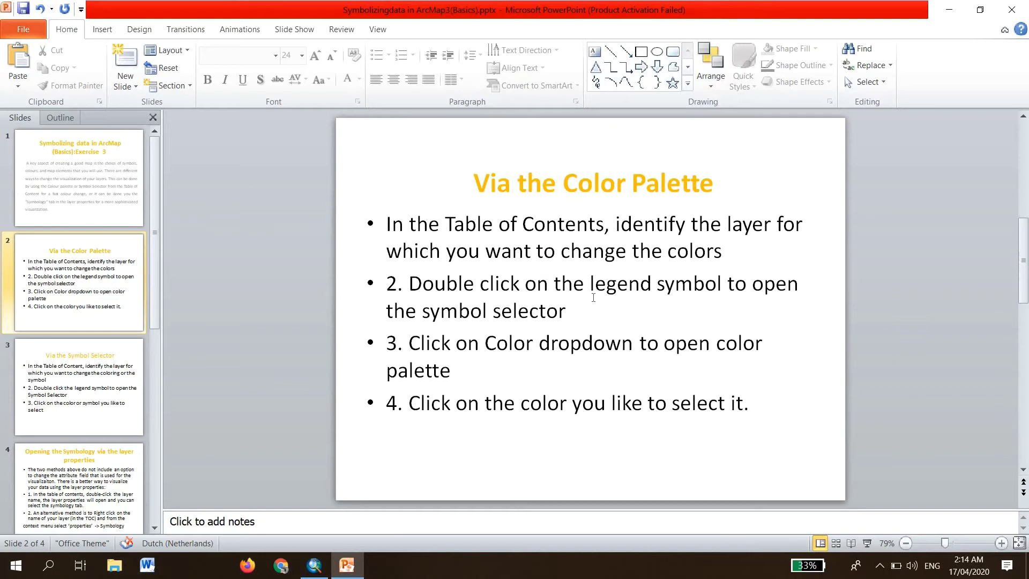
scroll(593, 297, "down", 1)
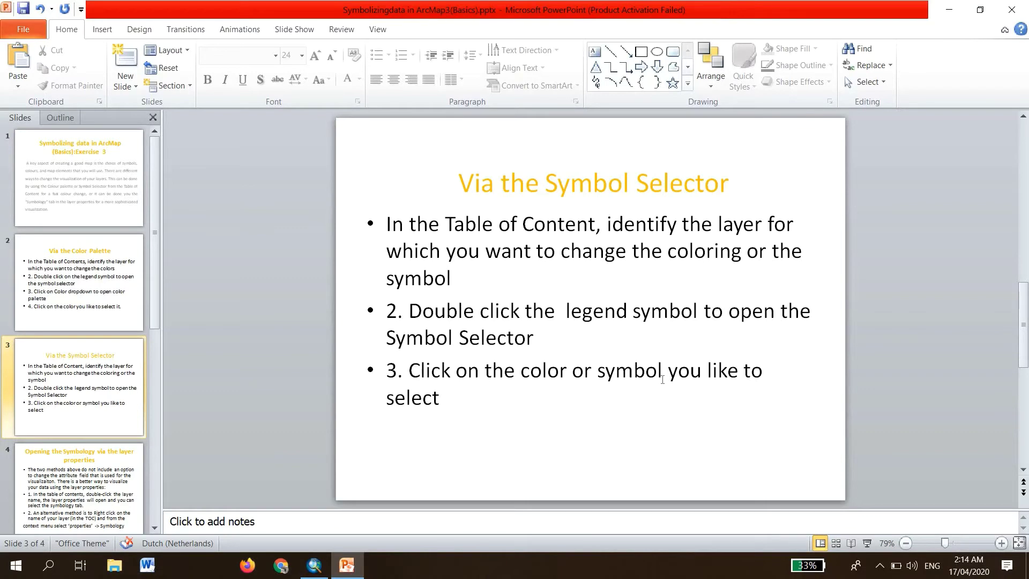
Step: Switch to ArcMap and change the Special_buildings layer's point color to a bright blue palette color, applying the symbol
left_click(313, 565)
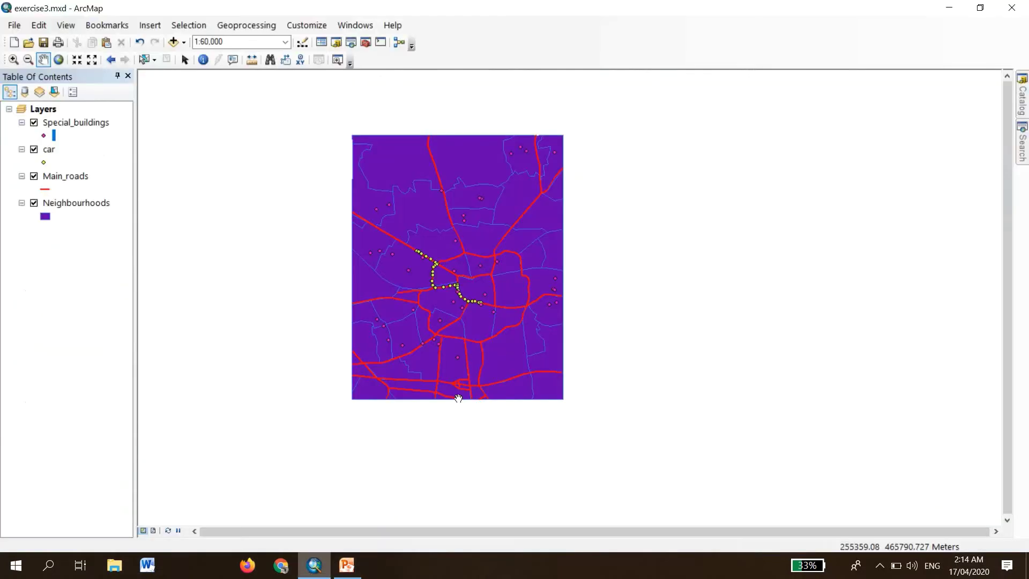
left_click(44, 136)
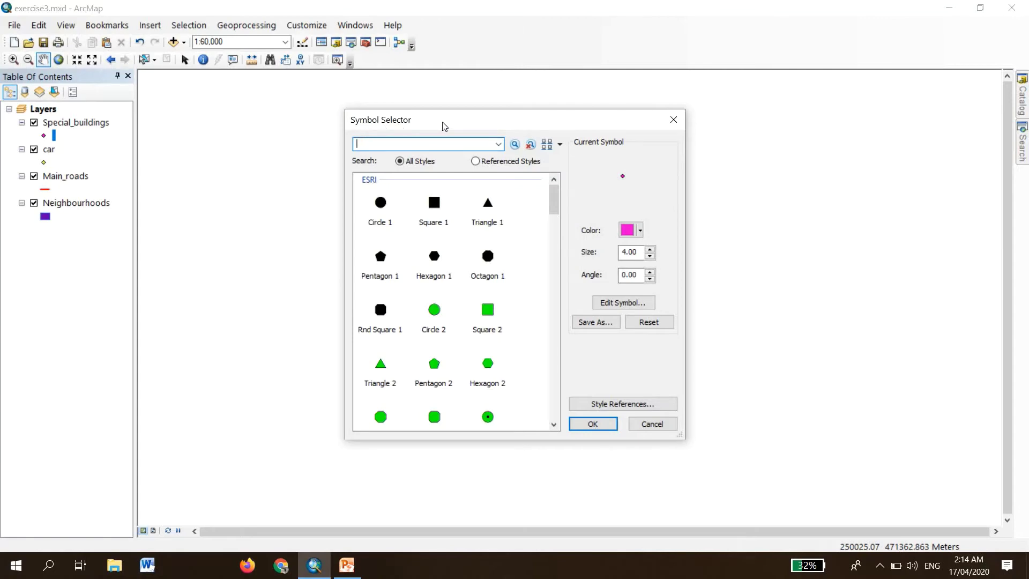
left_click(640, 231)
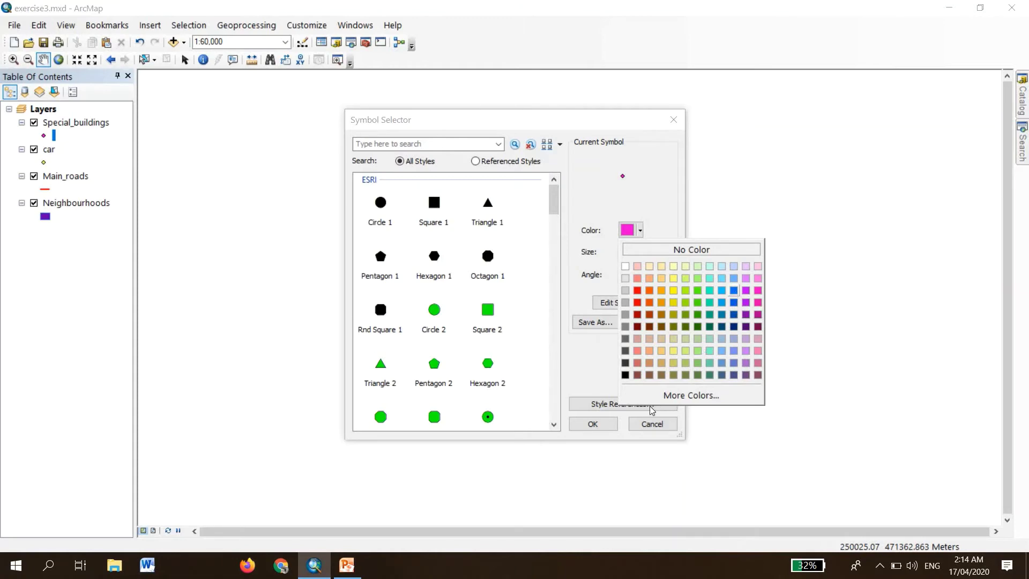
left_click(734, 290)
left_click(593, 424)
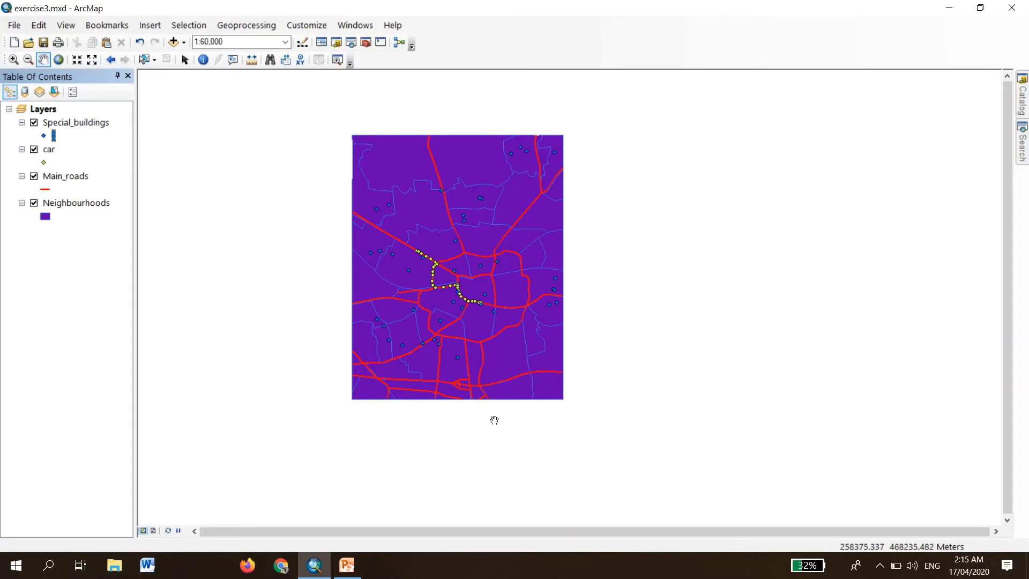
Step: Change the Main_roads layer's line color to black from the color palette and apply the symbol
left_click(47, 189)
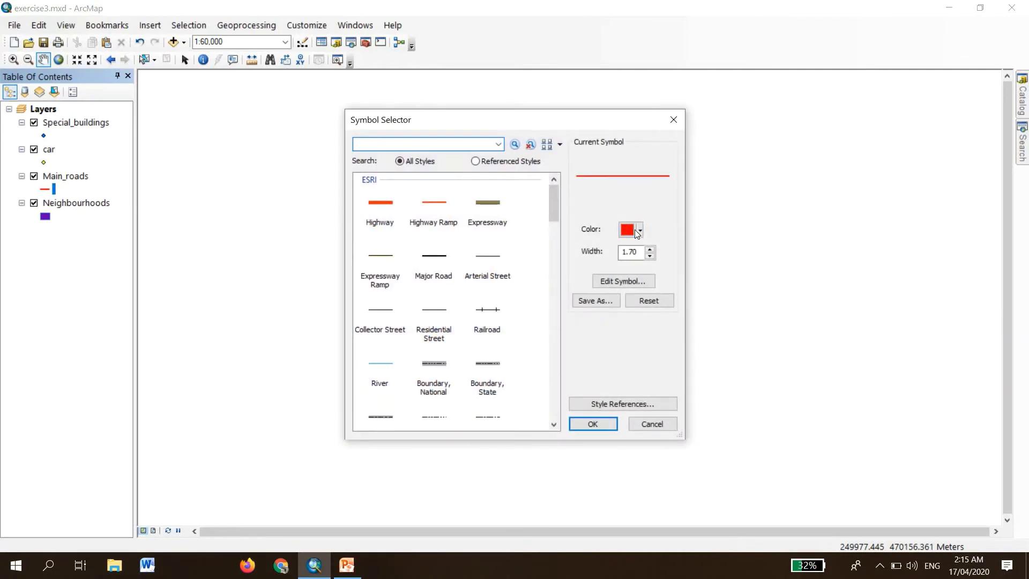
left_click(640, 230)
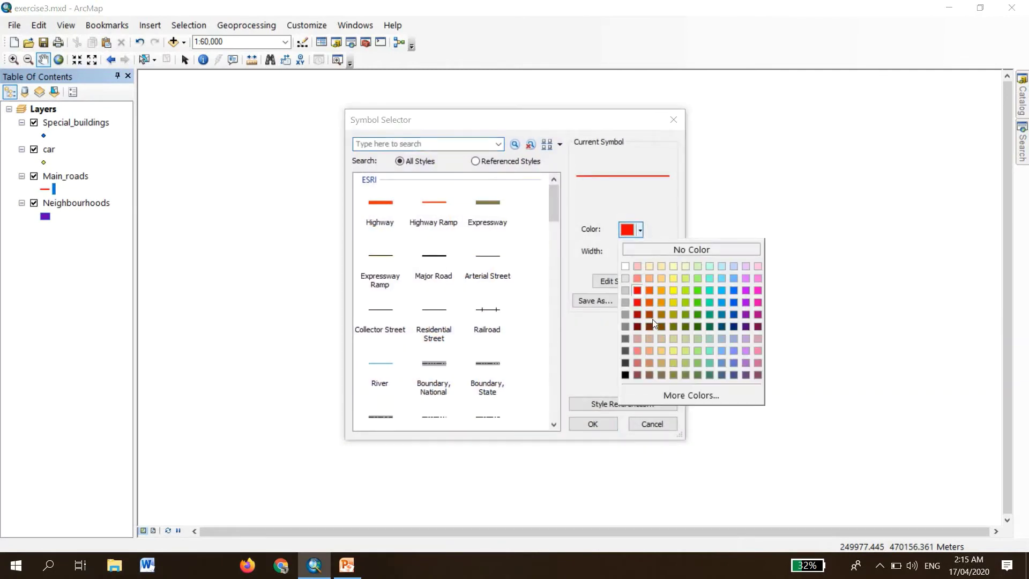
left_click(625, 374)
left_click(607, 421)
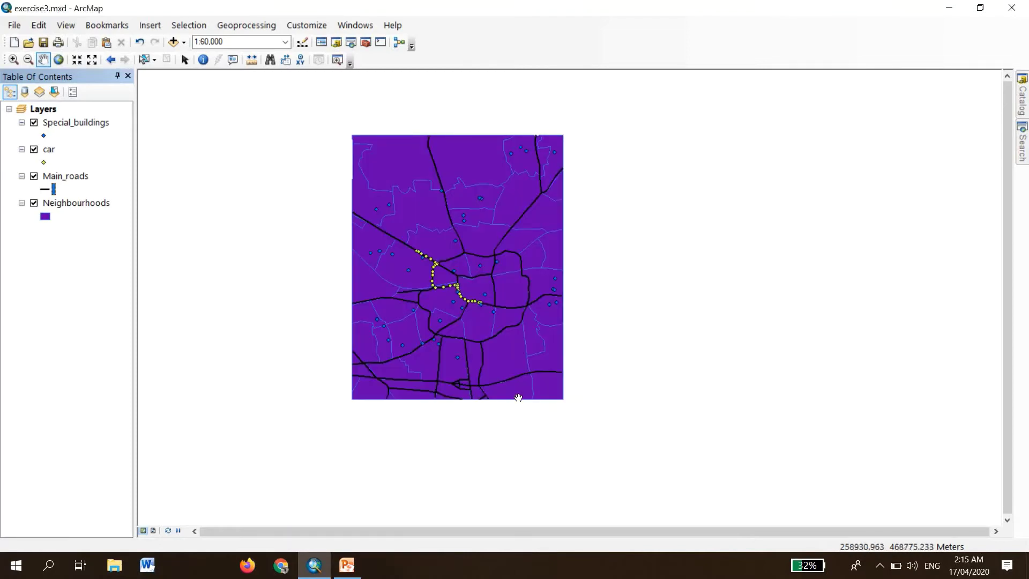
Step: Change the car layer's point color to bright red from the color palette and apply the symbol
left_click(44, 163)
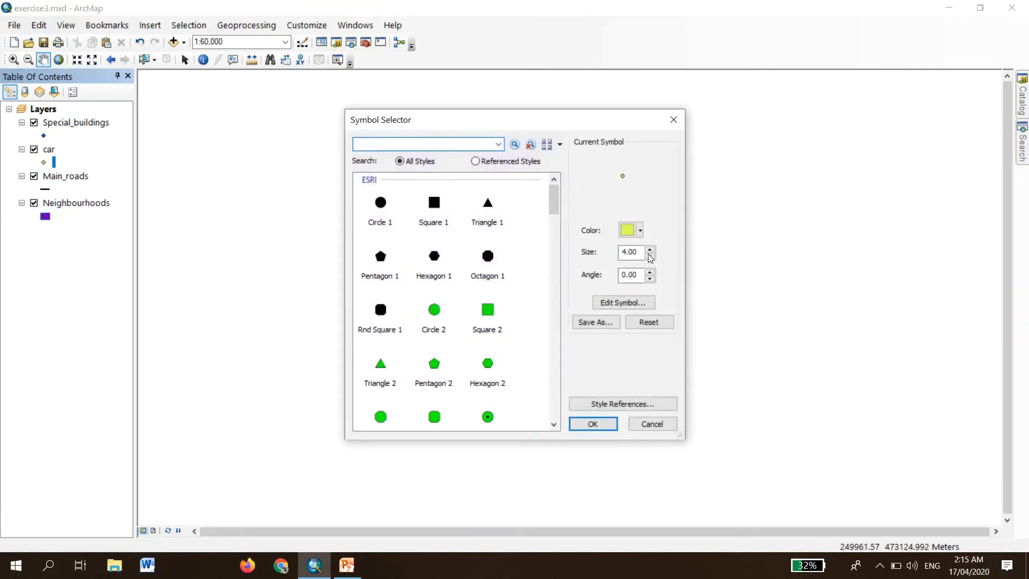
left_click(640, 230)
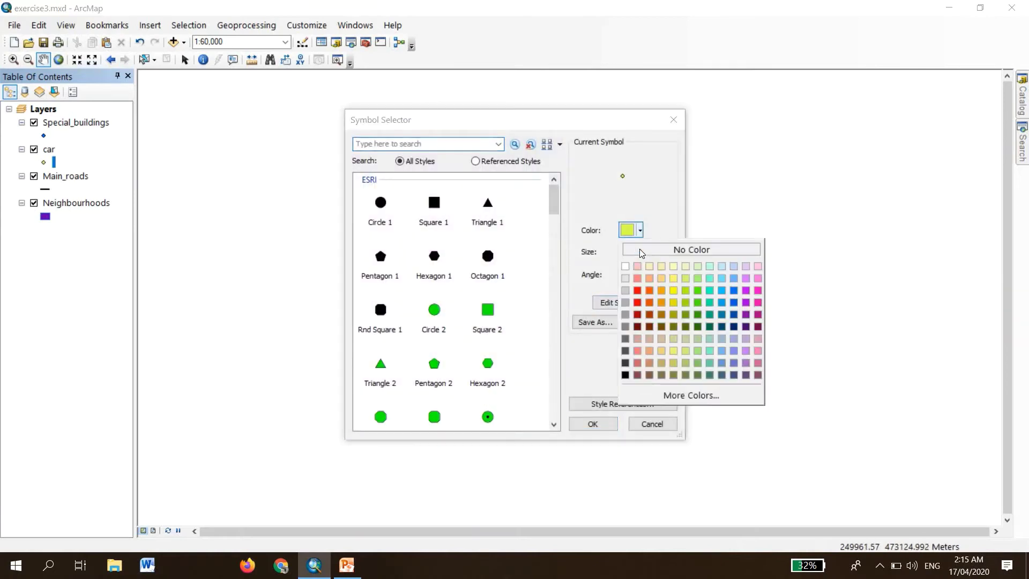
left_click(641, 293)
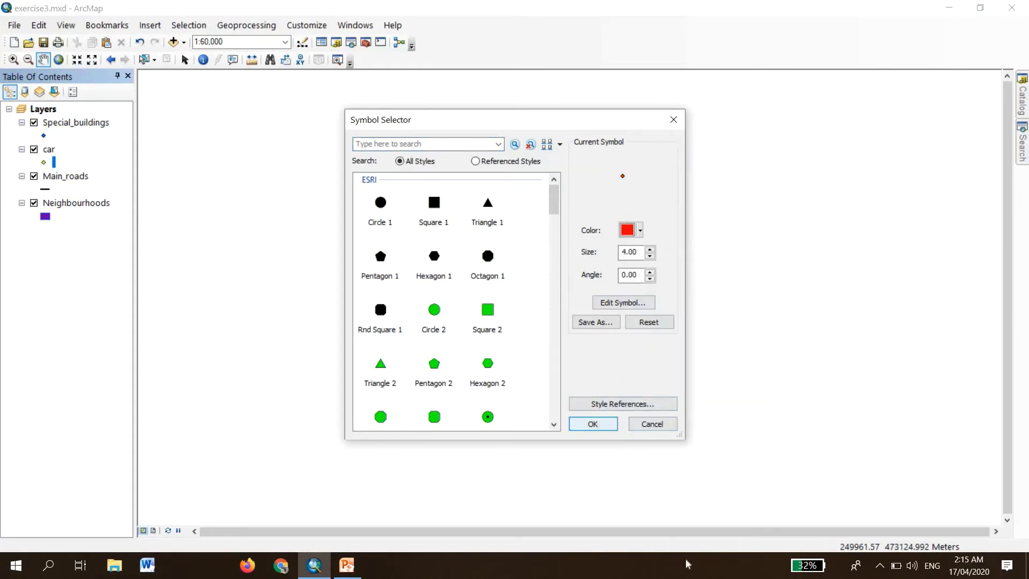
left_click(593, 424)
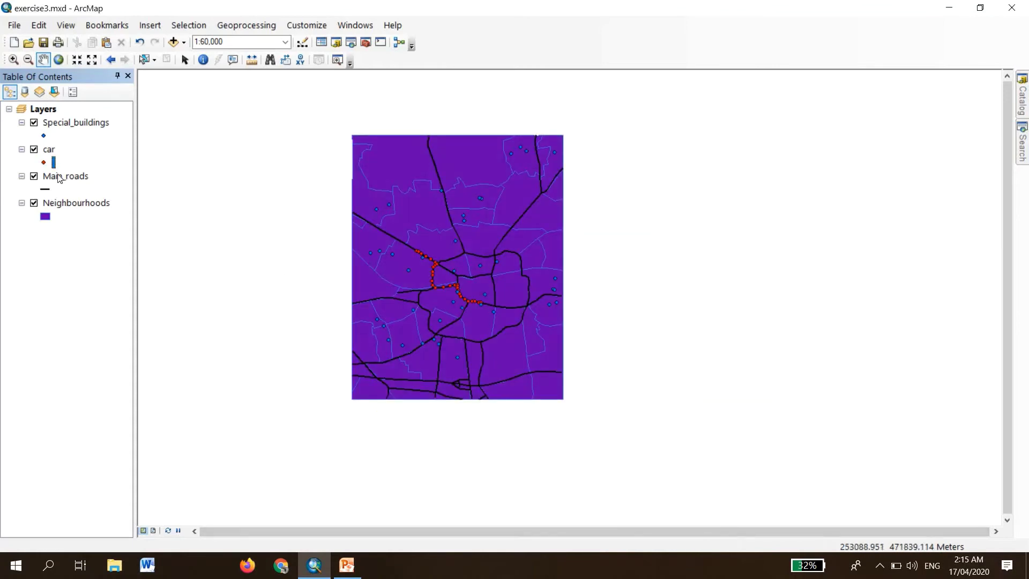
Step: Change the Special_buildings layer's point color to bright pink from the color palette and apply the symbol
left_click(44, 137)
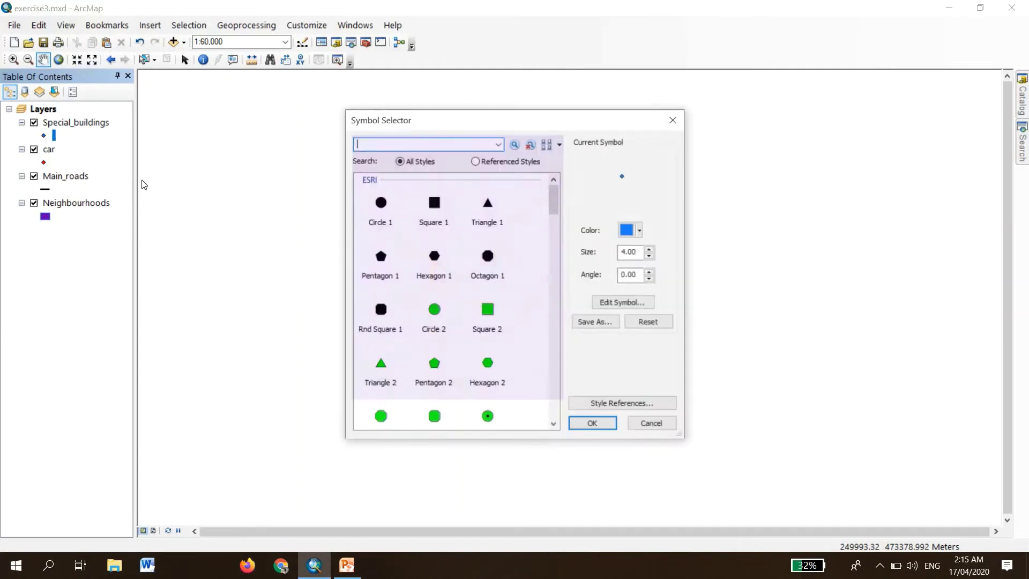
left_click(641, 231)
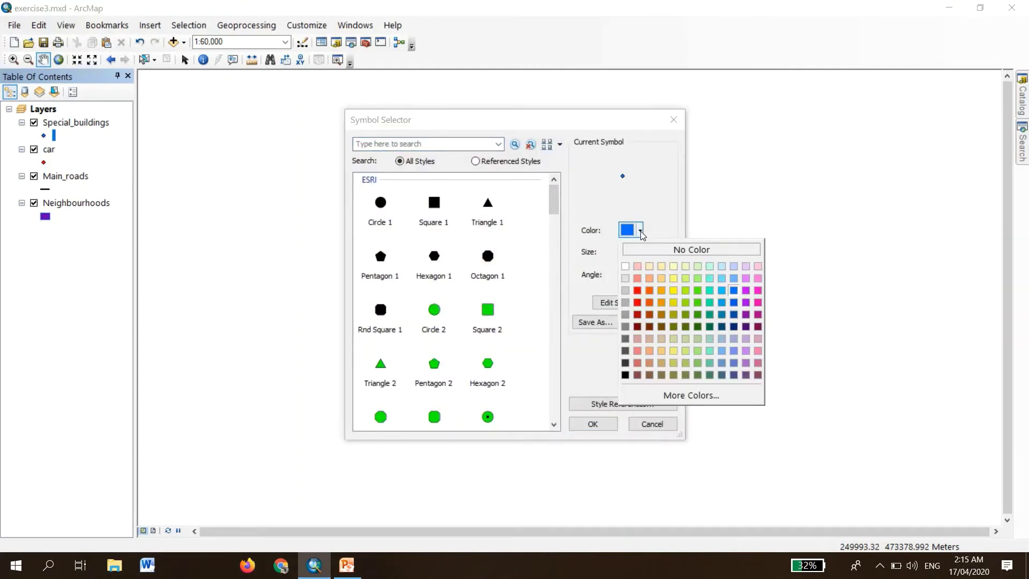
left_click(758, 291)
left_click(593, 423)
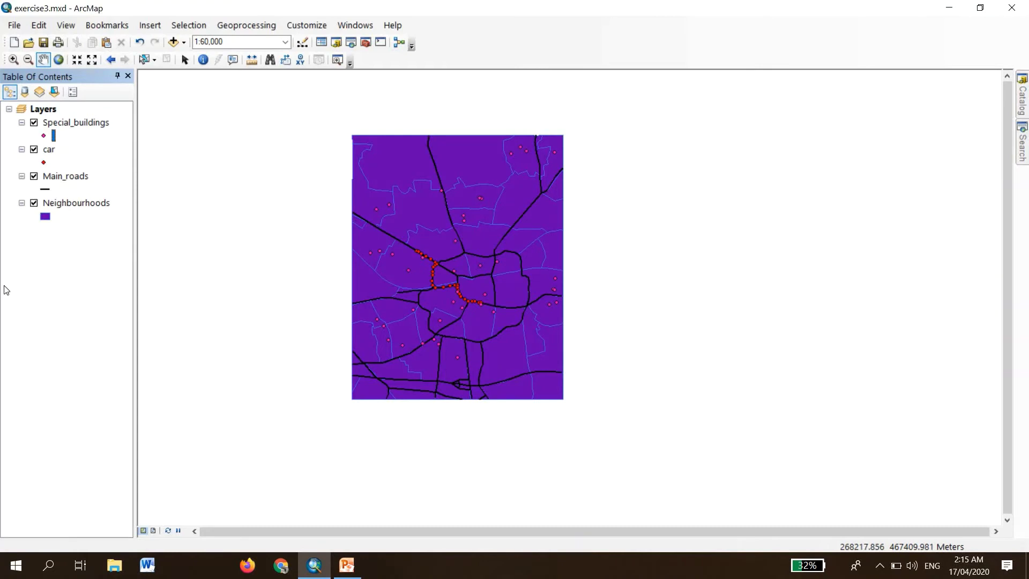
scroll(436, 288, "up", 3)
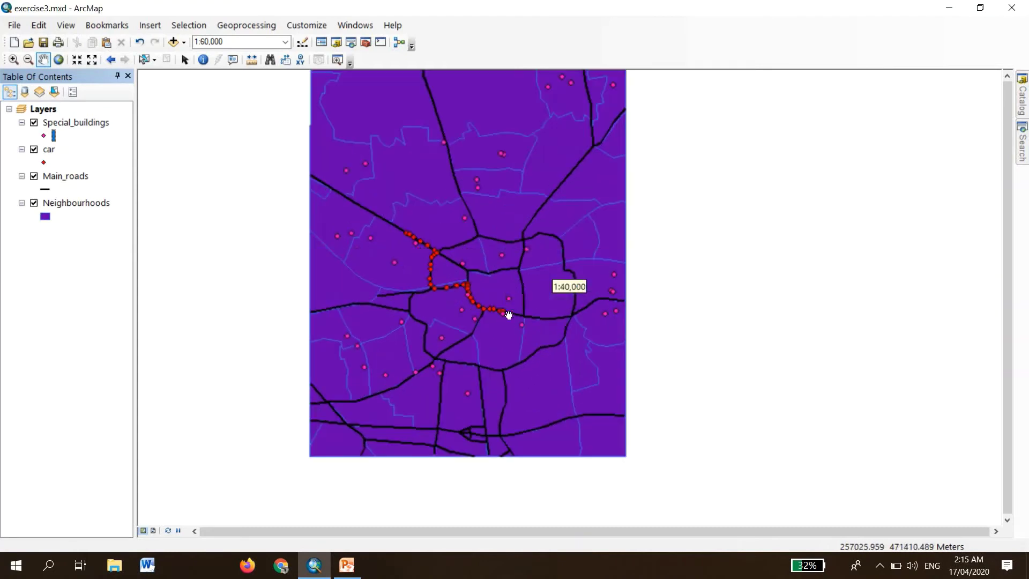
scroll(507, 315, "down", 3)
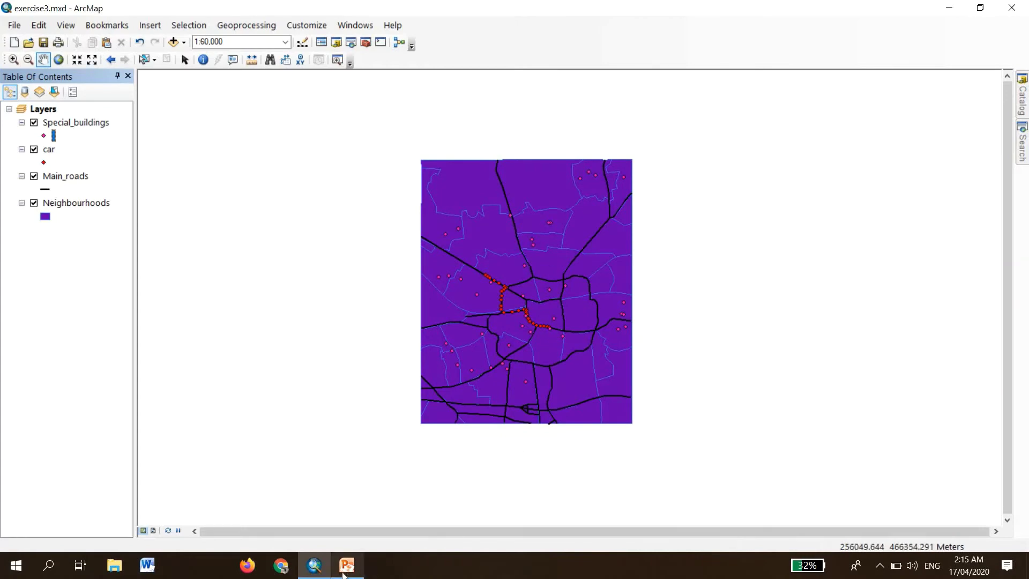
Step: Switch to the PowerPoint presentation and read the slide on opening the Symbology via the layer properties
mouse_move(346, 568)
left_click(343, 516)
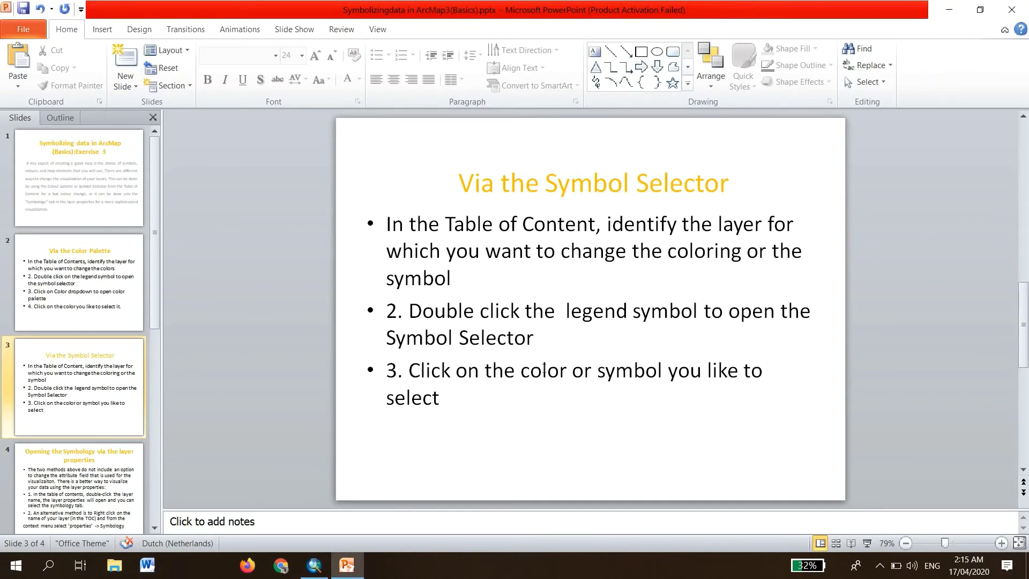
scroll(544, 369, "down", 2)
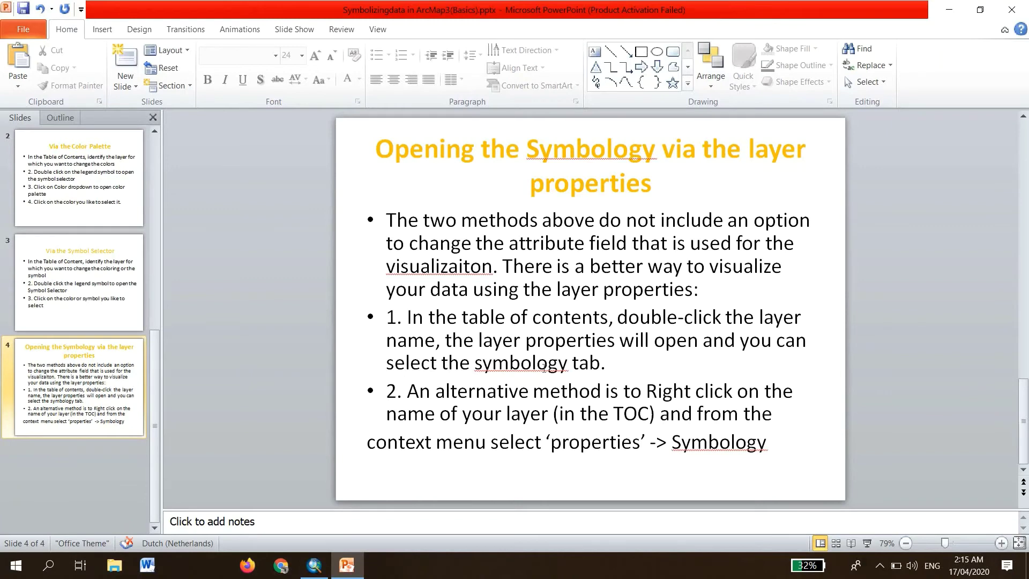